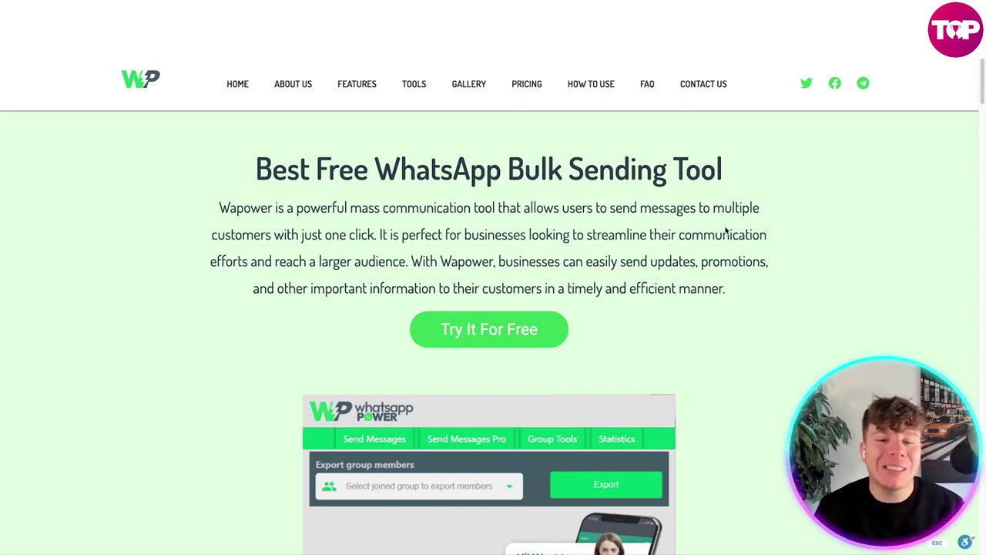
- Scroll down the WAPower homepage past About Us, features and gallery to Pricing
{"action": "scroll", "coordinate": [767, 365], "scroll_direction": "down", "scroll_amount": 1}
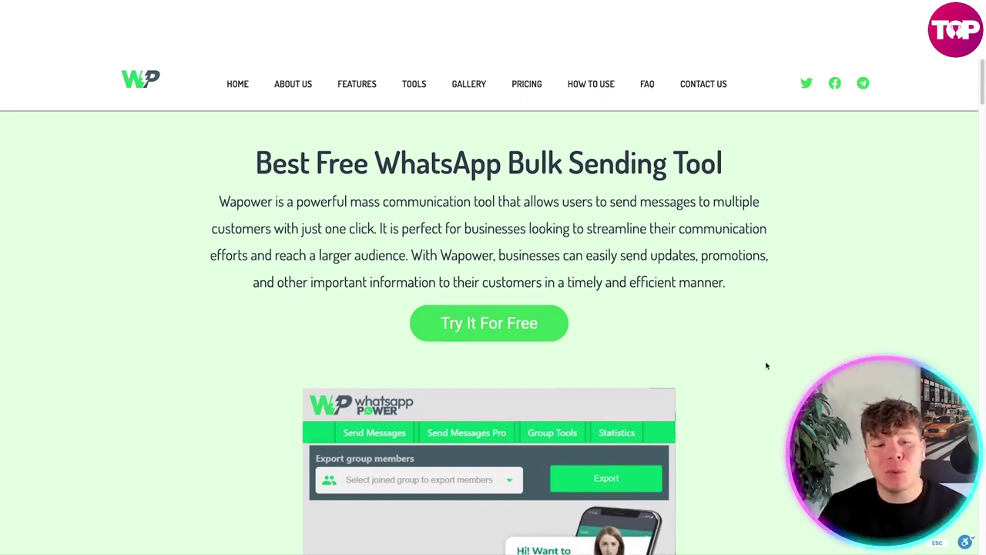
{"action": "scroll", "coordinate": [766, 366], "scroll_direction": "down", "scroll_amount": 1}
{"action": "scroll", "coordinate": [767, 366], "scroll_direction": "up", "scroll_amount": 1}
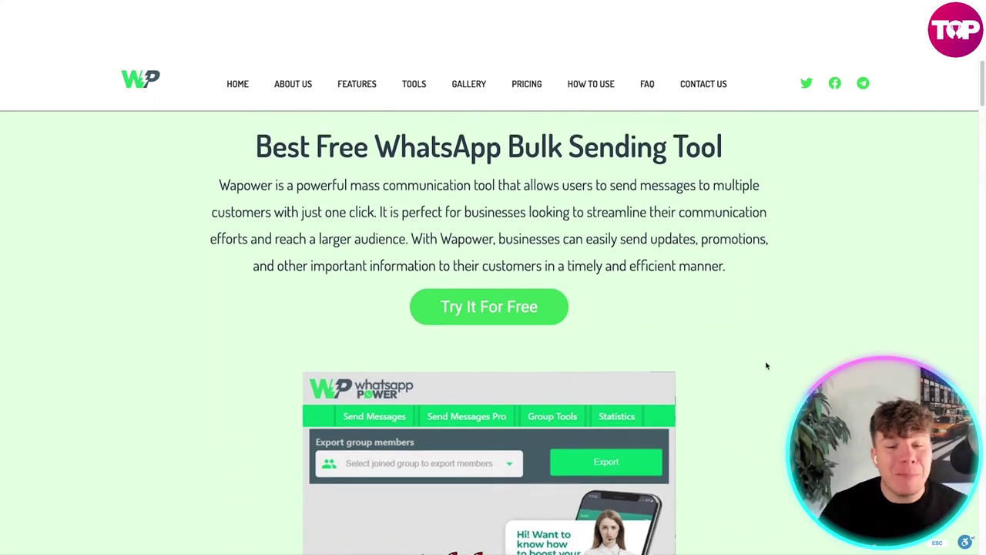
{"action": "scroll", "coordinate": [767, 366], "scroll_direction": "down", "scroll_amount": 1}
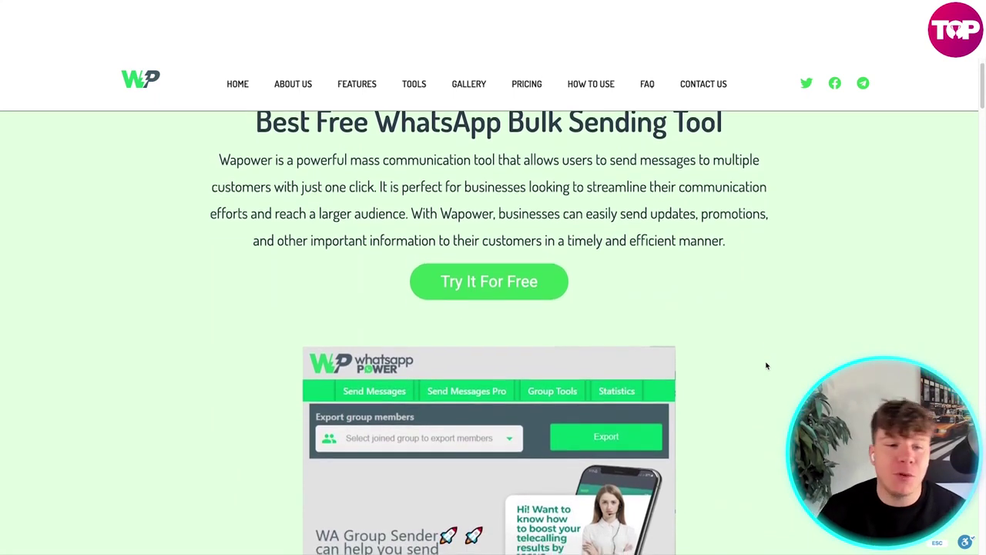
{"action": "scroll", "coordinate": [767, 365], "scroll_direction": "down", "scroll_amount": 1}
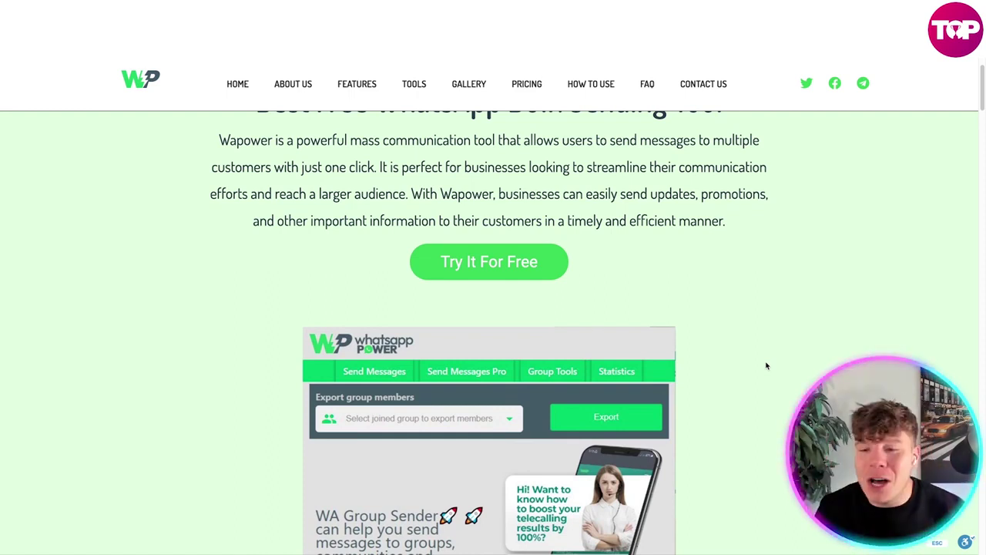
{"action": "scroll", "coordinate": [766, 365], "scroll_direction": "down", "scroll_amount": 3}
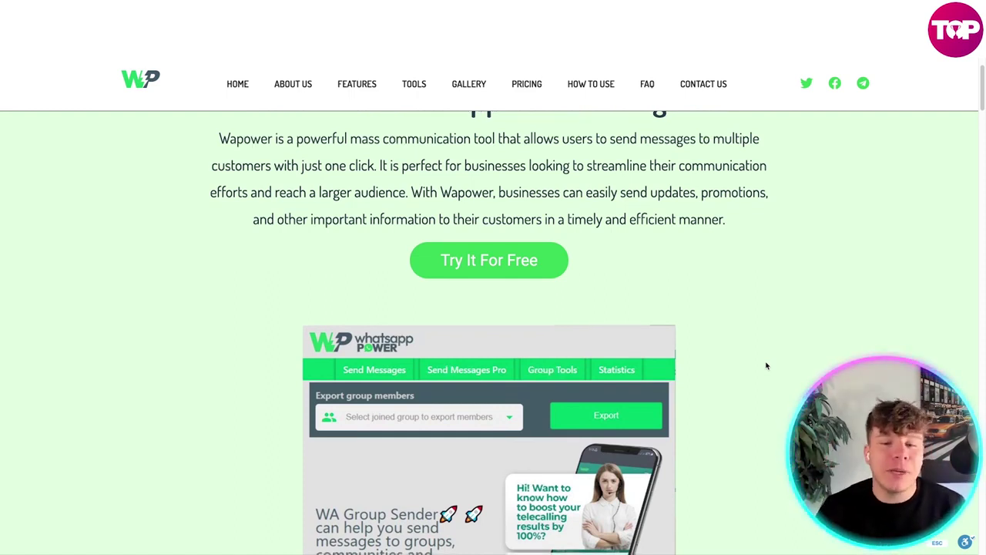
{"action": "scroll", "coordinate": [766, 366], "scroll_direction": "down", "scroll_amount": 3}
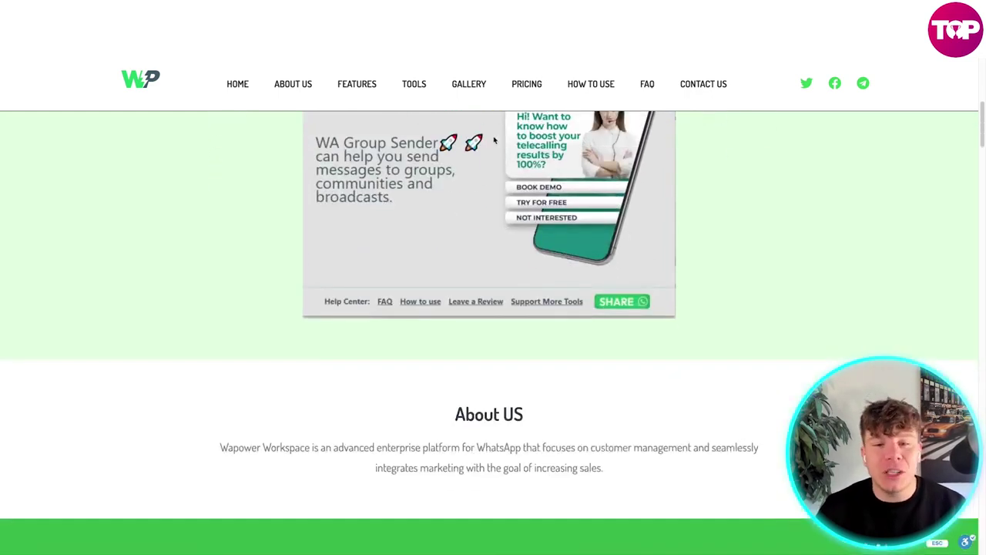
{"action": "scroll", "coordinate": [493, 217], "scroll_direction": "down", "scroll_amount": 7}
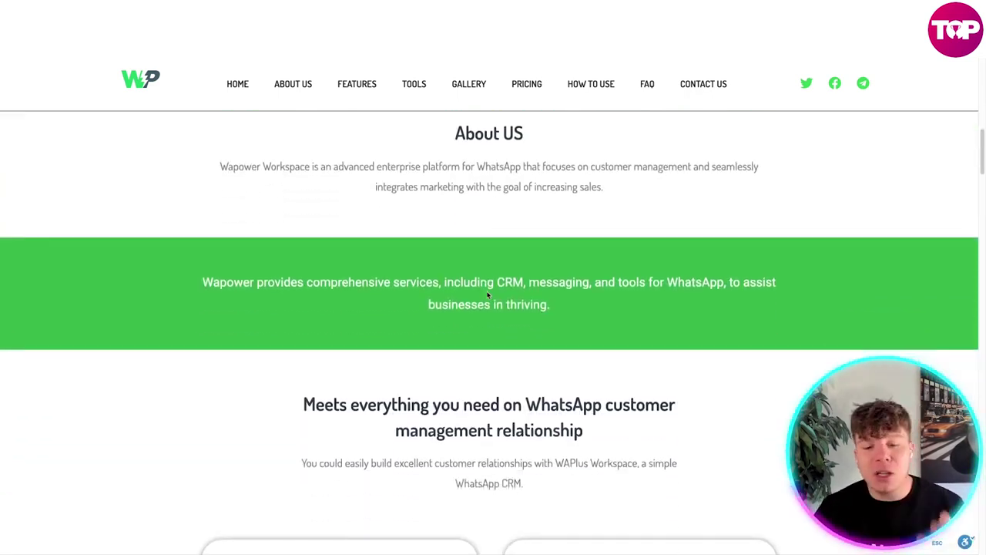
{"action": "scroll", "coordinate": [487, 295], "scroll_direction": "down", "scroll_amount": 4}
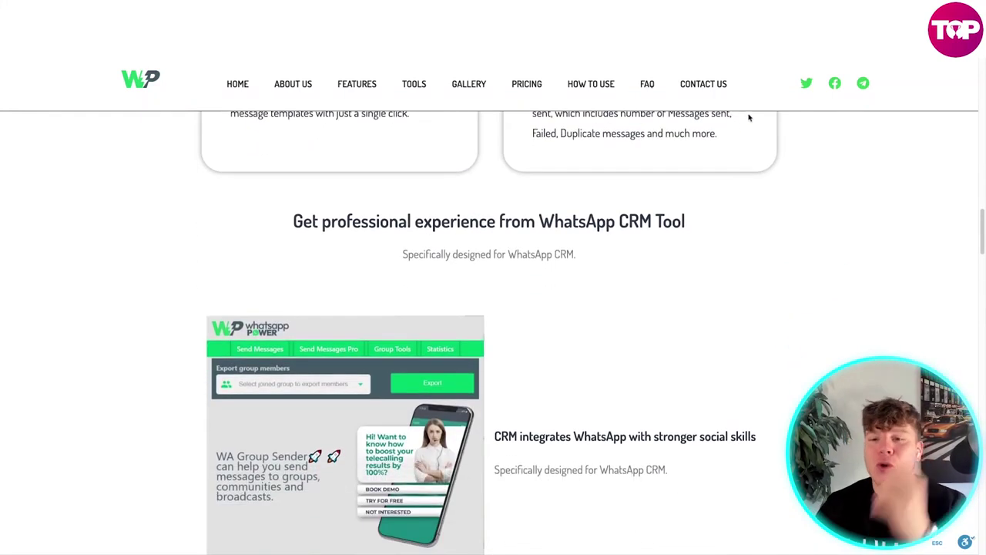
{"action": "scroll", "coordinate": [616, 278], "scroll_direction": "down", "scroll_amount": 20}
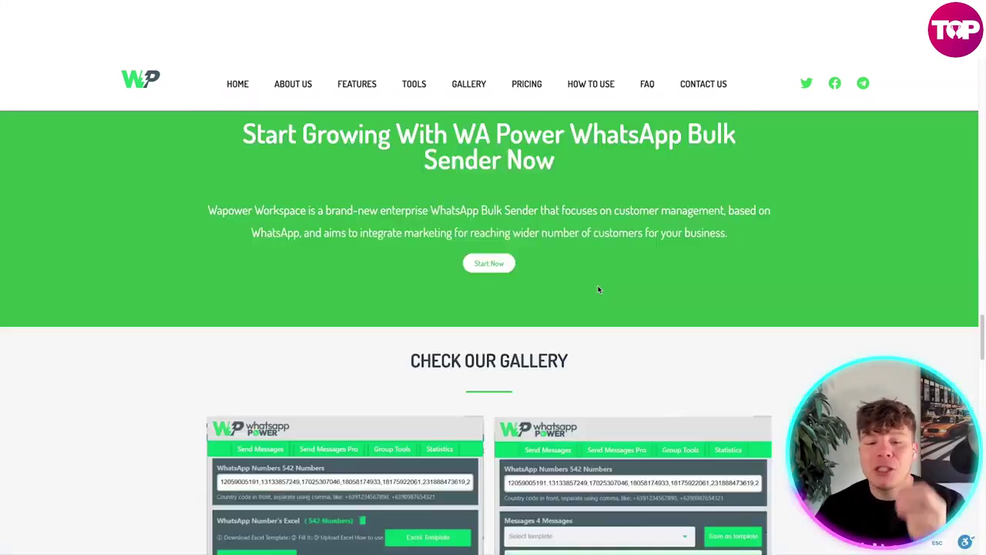
{"action": "scroll", "coordinate": [598, 291], "scroll_direction": "down", "scroll_amount": 9}
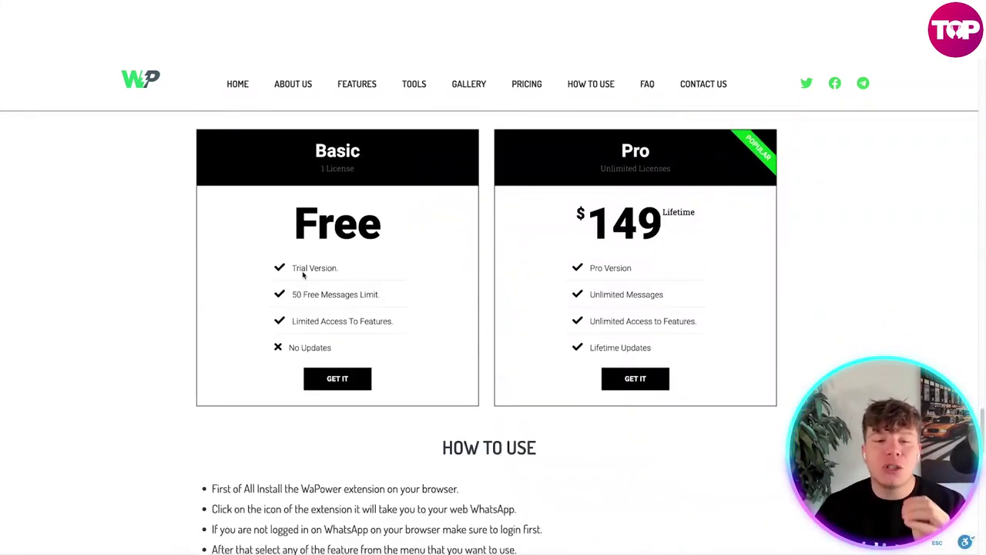
- Claim the free Basic plan, entering the delivery e-mail address and submitting the order
{"action": "left_click", "coordinate": [338, 380]}
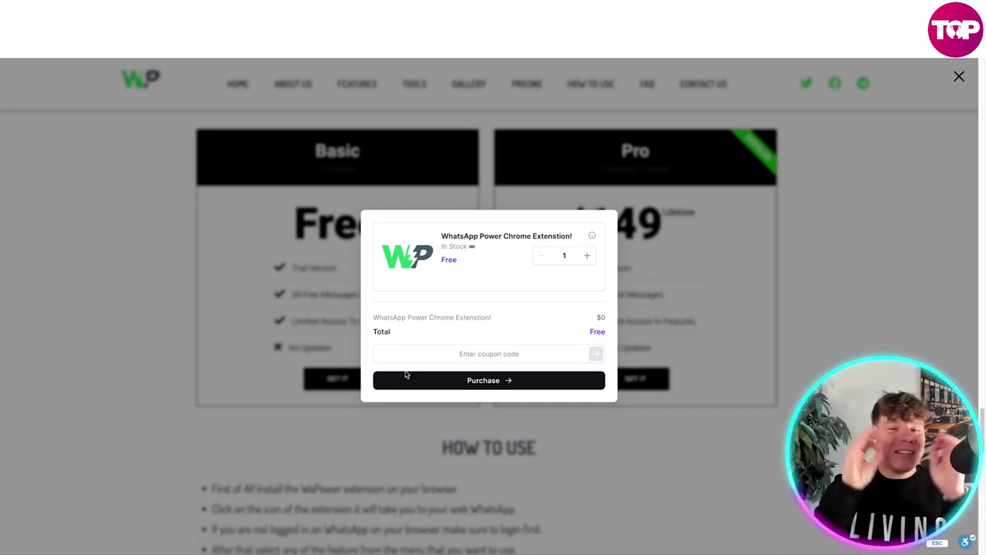
{"action": "left_click", "coordinate": [470, 379]}
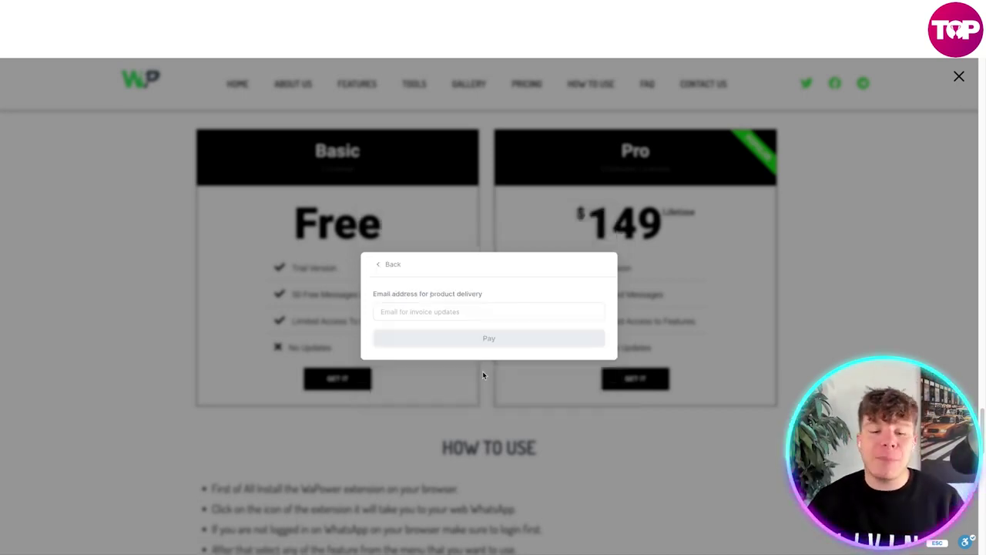
{"action": "left_click", "coordinate": [486, 313]}
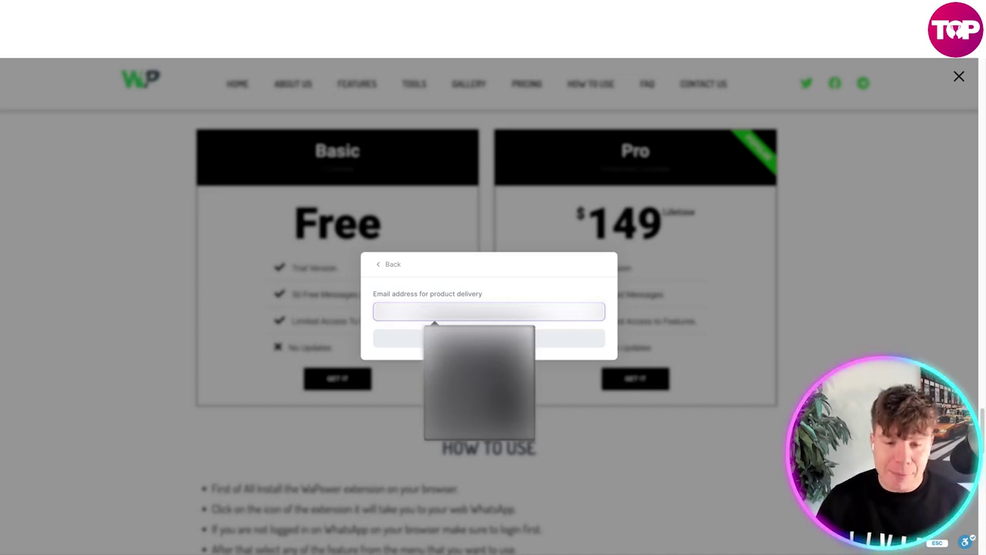
{"action": "left_click", "coordinate": [478, 343]}
{"action": "left_click", "coordinate": [496, 339]}
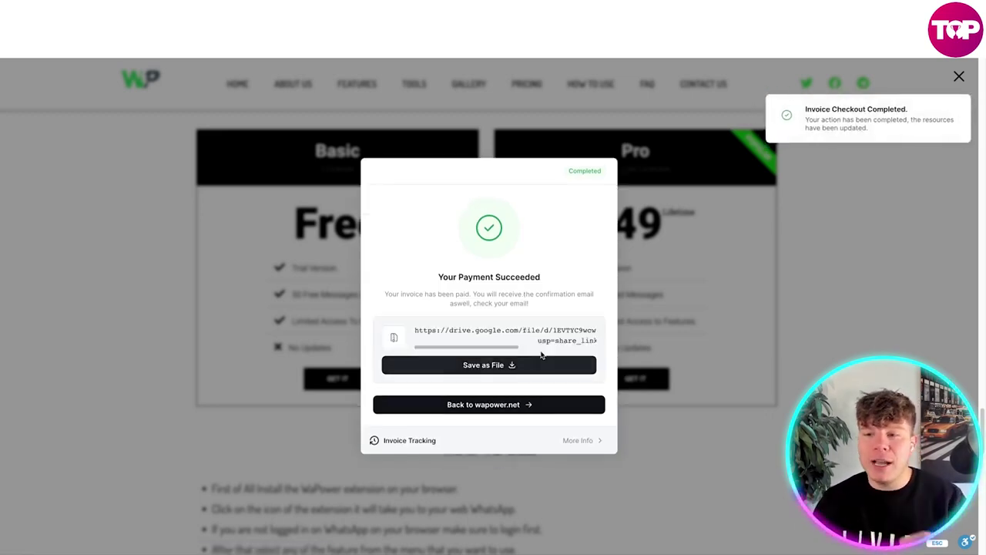
- Save the extension link as a file and move download (1).txt onto the desktop
{"action": "left_click", "coordinate": [477, 368]}
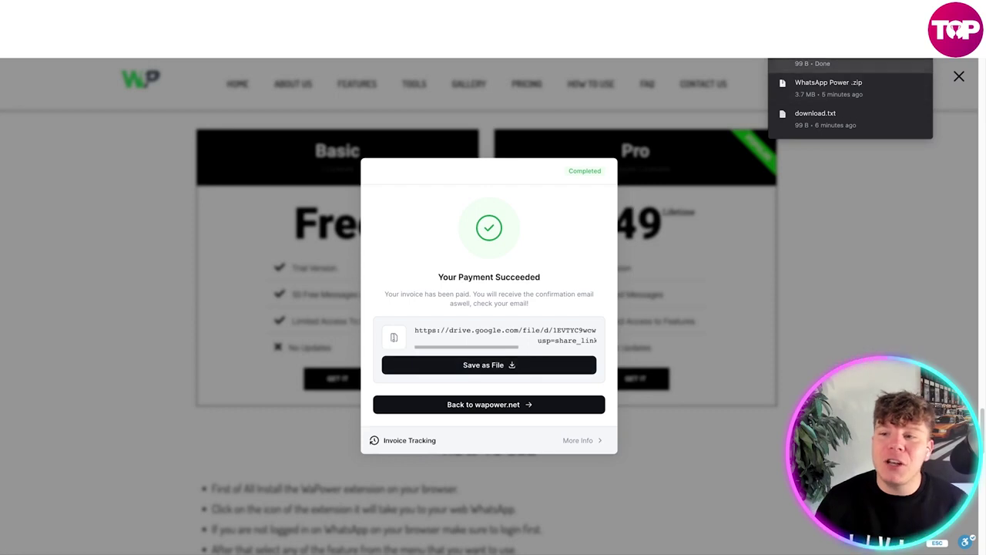
{"action": "left_click", "coordinate": [901, 58]}
{"action": "left_click_drag", "start_coordinate": [468, 136], "coordinate": [330, 114]}
{"action": "left_click", "coordinate": [374, 90]}
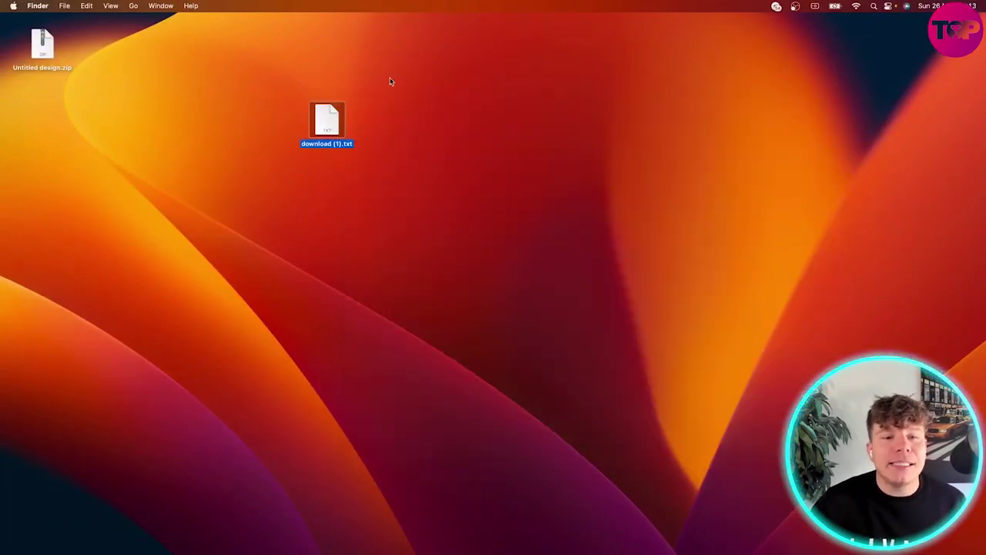
{"action": "double_click", "coordinate": [330, 119]}
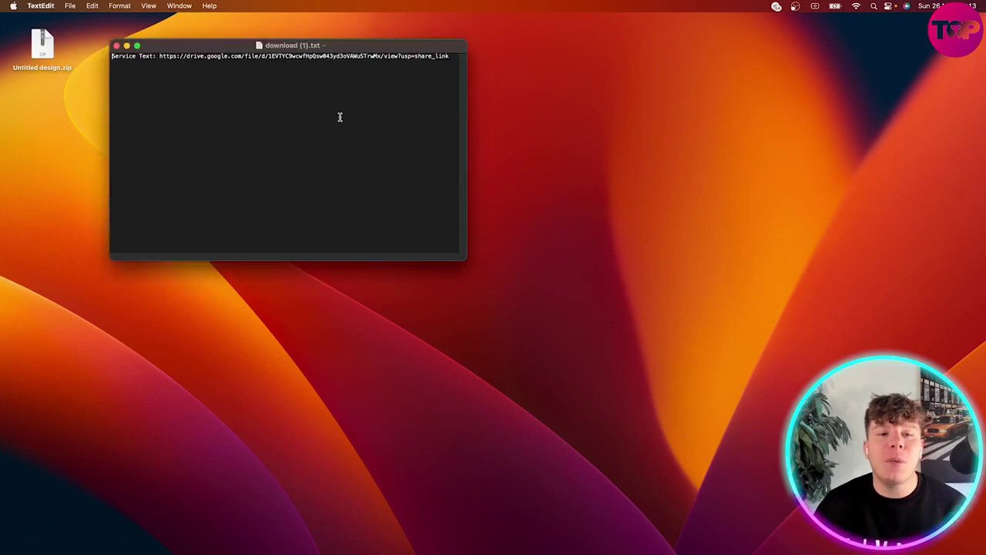
{"action": "left_click_drag", "start_coordinate": [450, 56], "coordinate": [160, 57]}
{"action": "key", "text": "ctrl+c"}
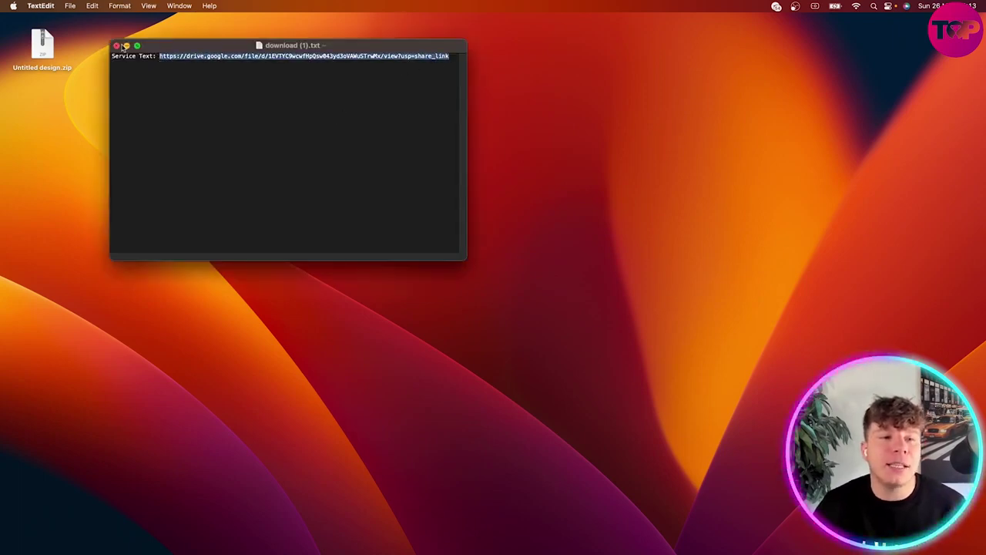
{"action": "left_click", "coordinate": [136, 46]}
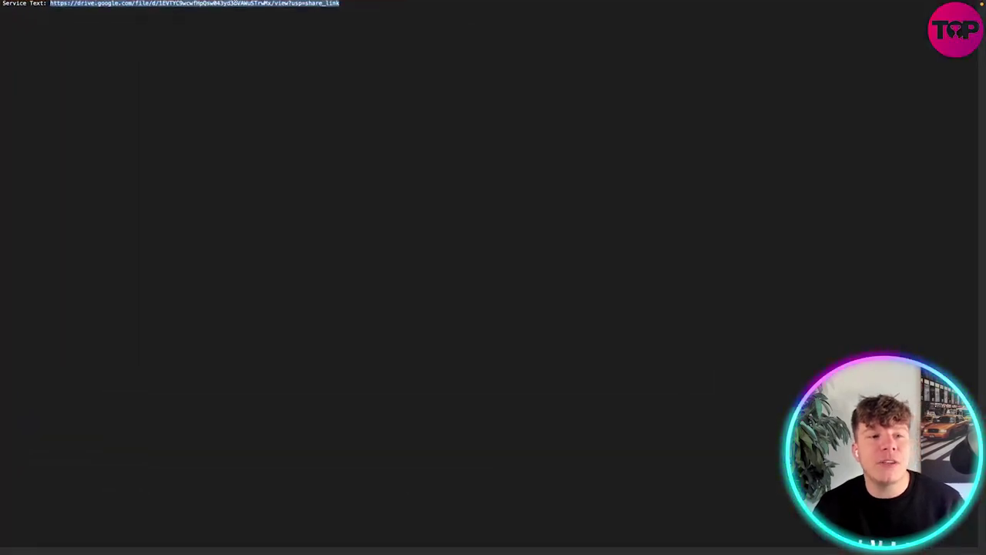
{"action": "left_click", "coordinate": [272, 41]}
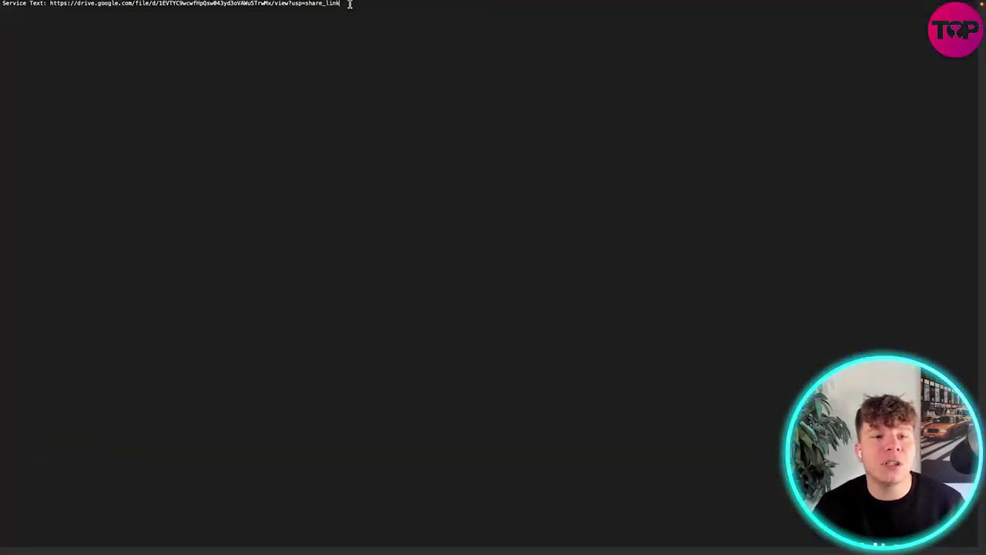
{"action": "left_click_drag", "start_coordinate": [350, 4], "coordinate": [94, 3]}
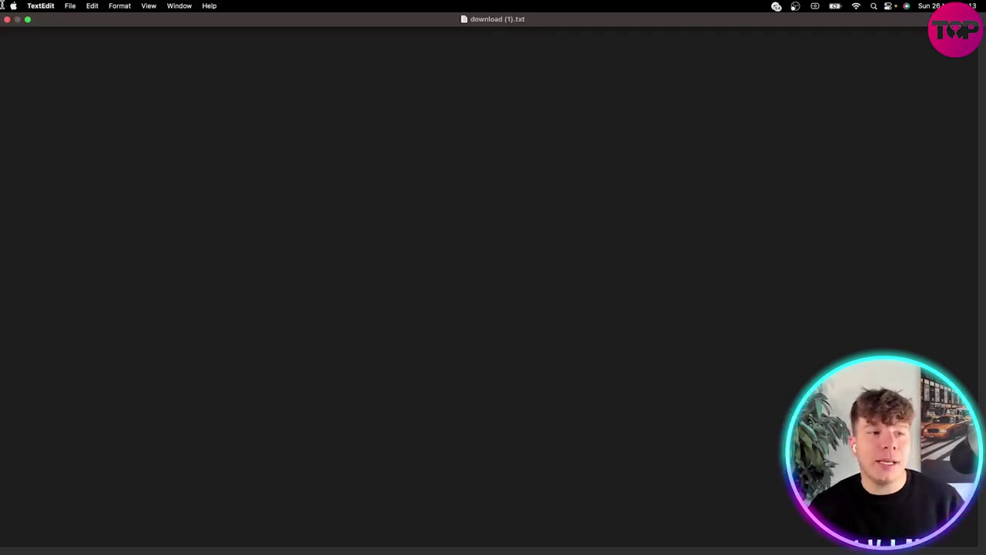
{"action": "left_click", "coordinate": [7, 17]}
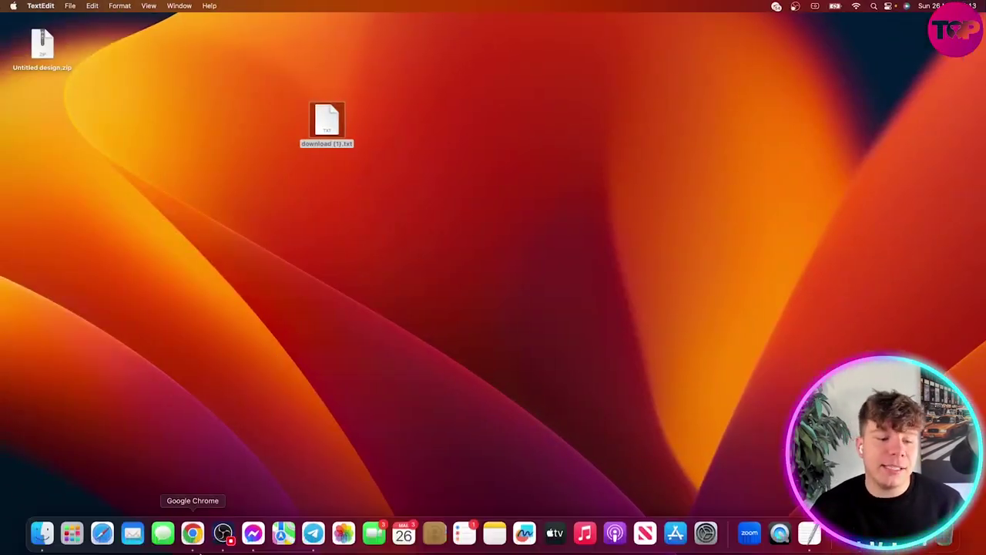
{"action": "left_click", "coordinate": [193, 533]}
- Load the copied Google Drive share link in a new Chrome tab
{"action": "key", "text": "ctrl+t"}
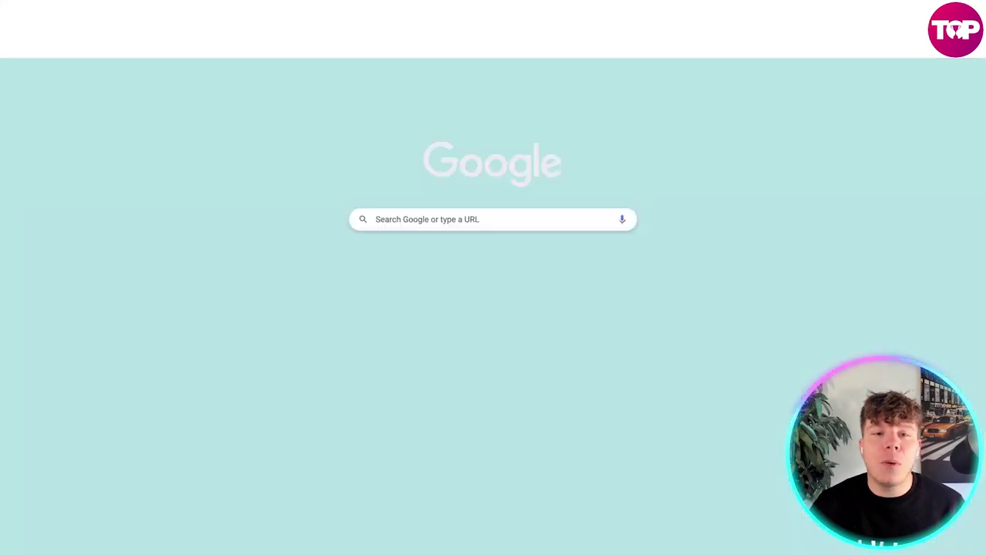
{"action": "key", "text": "ctrl+v"}
{"action": "key", "text": "Return"}
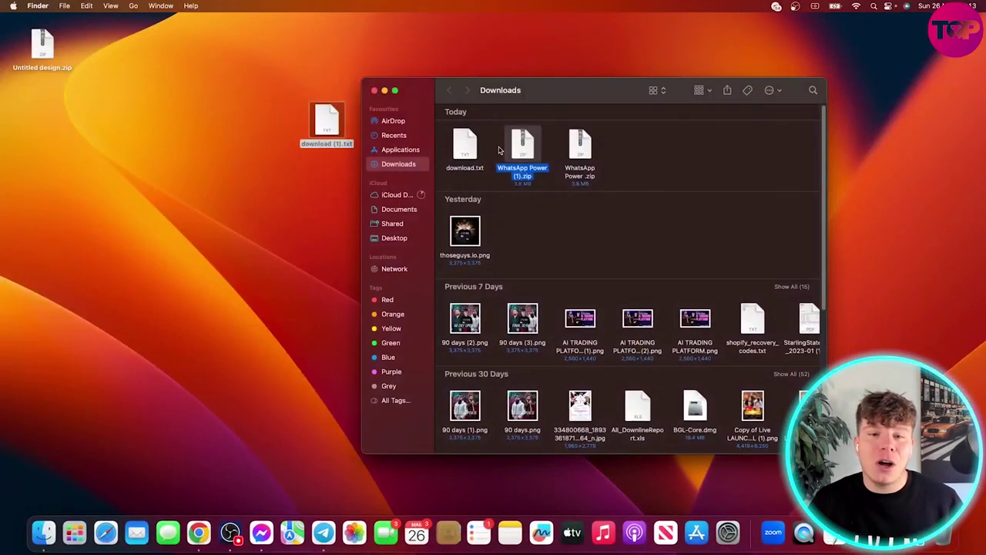
- Move WhatsApp Power (1).zip from Downloads to the desktop and unzip it
{"action": "left_click_drag", "start_coordinate": [522, 145], "coordinate": [549, 158]}
{"action": "left_click", "coordinate": [385, 91]}
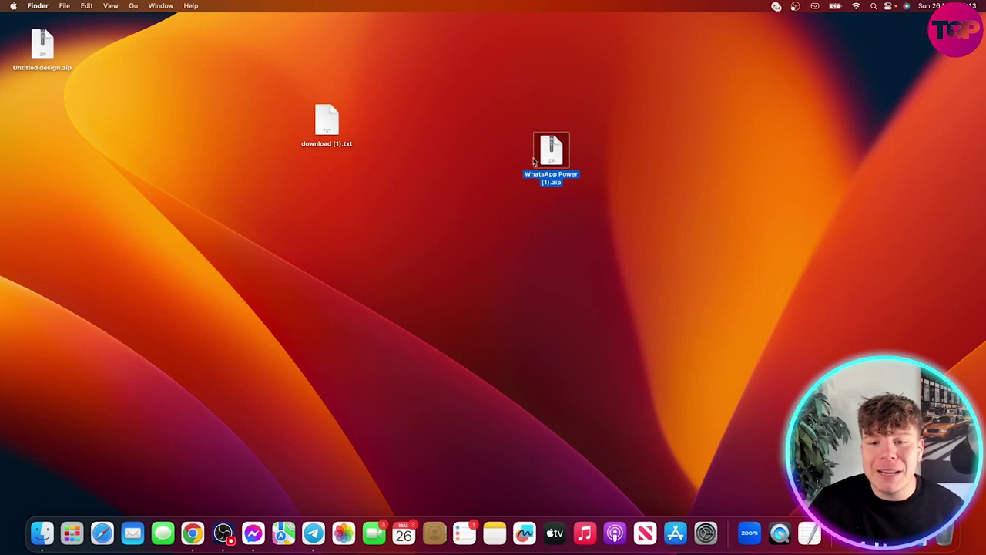
{"action": "double_click", "coordinate": [551, 154]}
- Arrange the desktop: zip and download (1).txt top-left, WhatsApp Power folder on the left
{"action": "left_click_drag", "start_coordinate": [564, 164], "coordinate": [480, 166]}
{"action": "left_click_drag", "start_coordinate": [549, 154], "coordinate": [84, 71]}
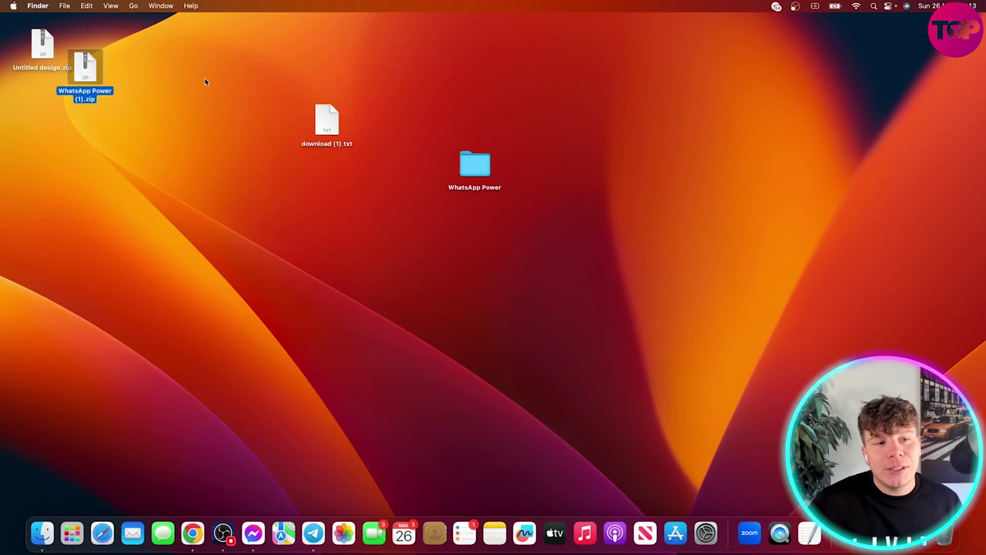
{"action": "left_click_drag", "start_coordinate": [321, 123], "coordinate": [138, 80]}
{"action": "left_click", "coordinate": [292, 200]}
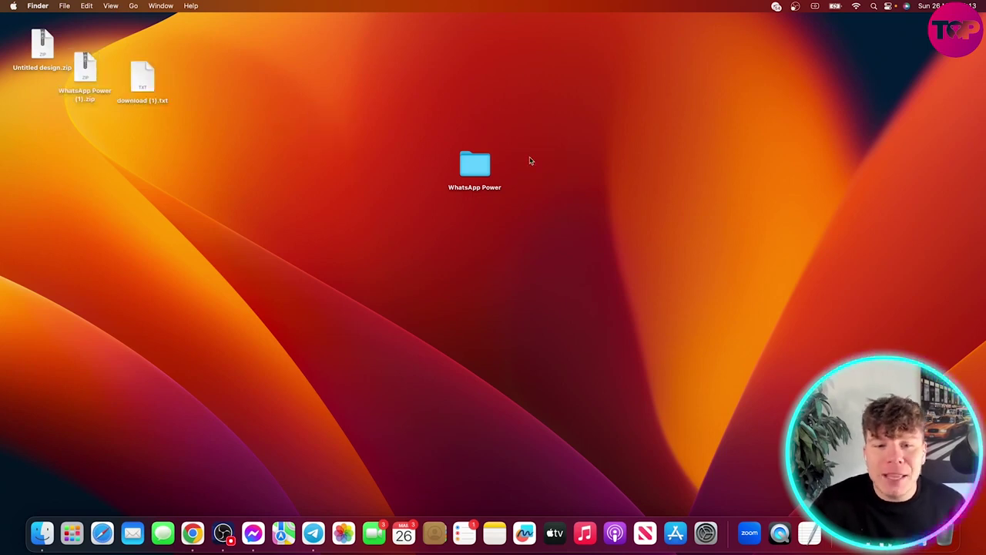
{"action": "left_click_drag", "start_coordinate": [475, 170], "coordinate": [85, 274]}
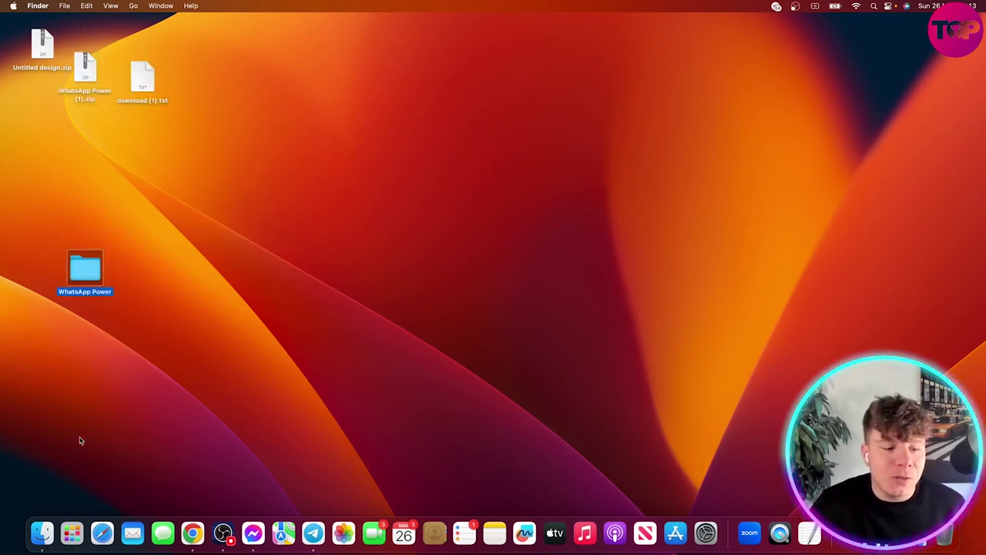
- Switch to Chrome and go through Settings to the Extensions page
{"action": "left_click", "coordinate": [192, 533]}
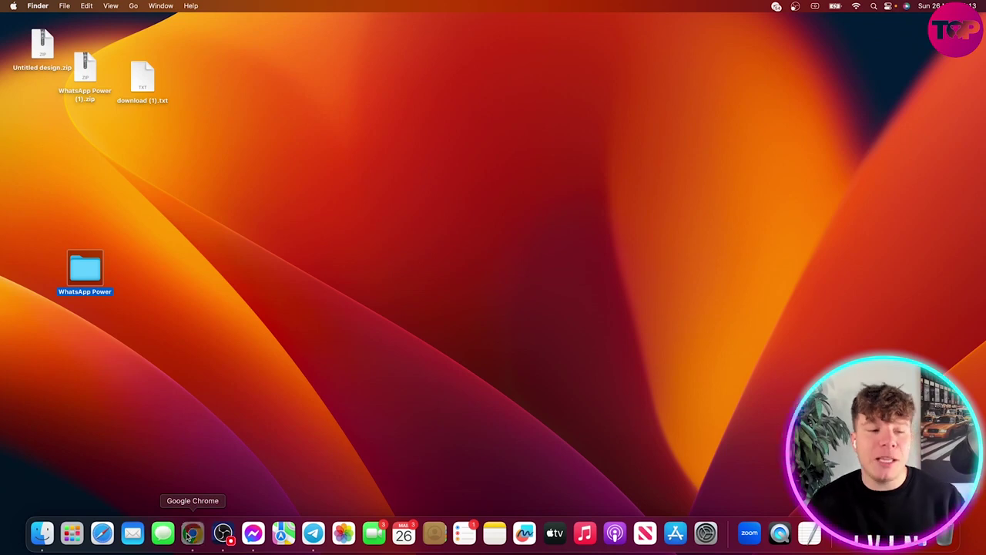
{"action": "key", "text": "super+t"}
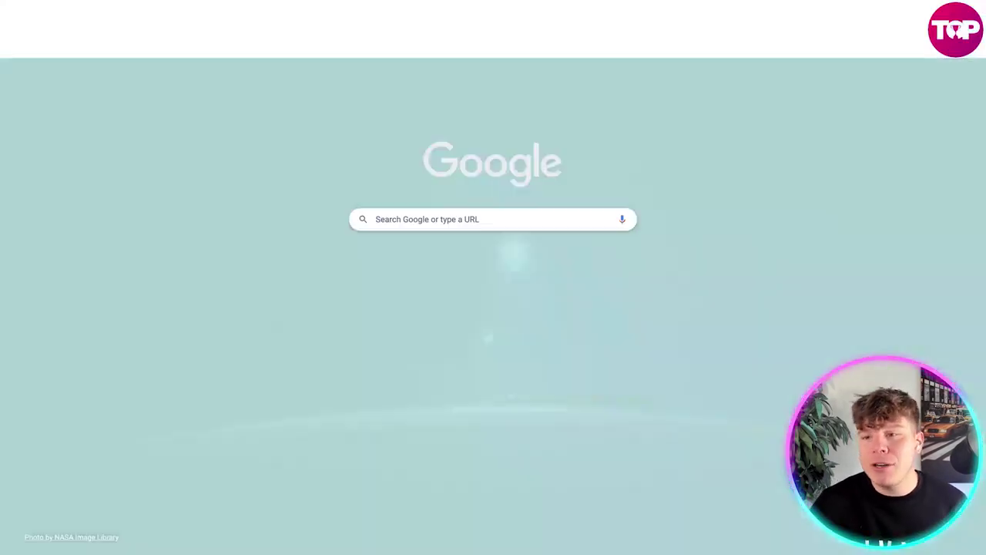
{"action": "key", "text": "alt+f"}
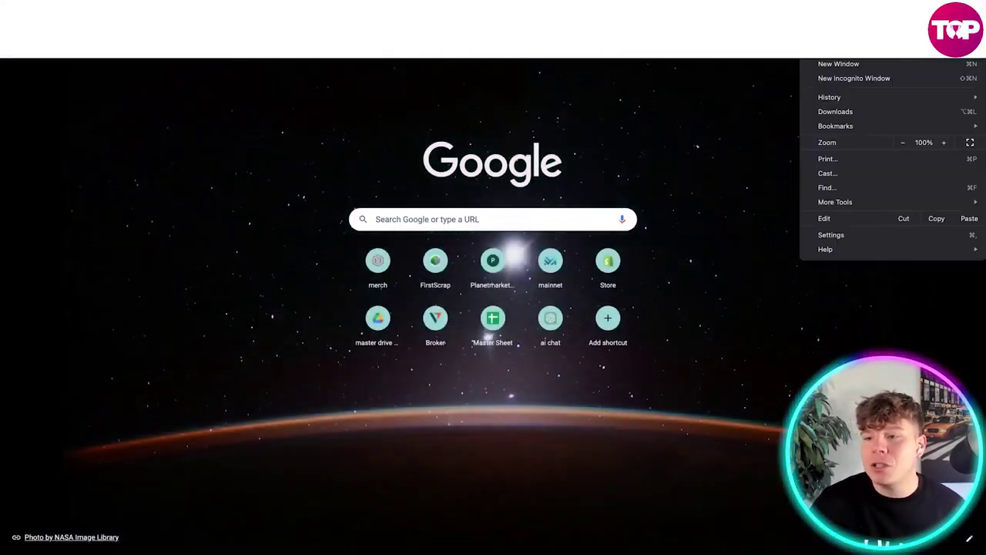
{"action": "left_click", "coordinate": [851, 237]}
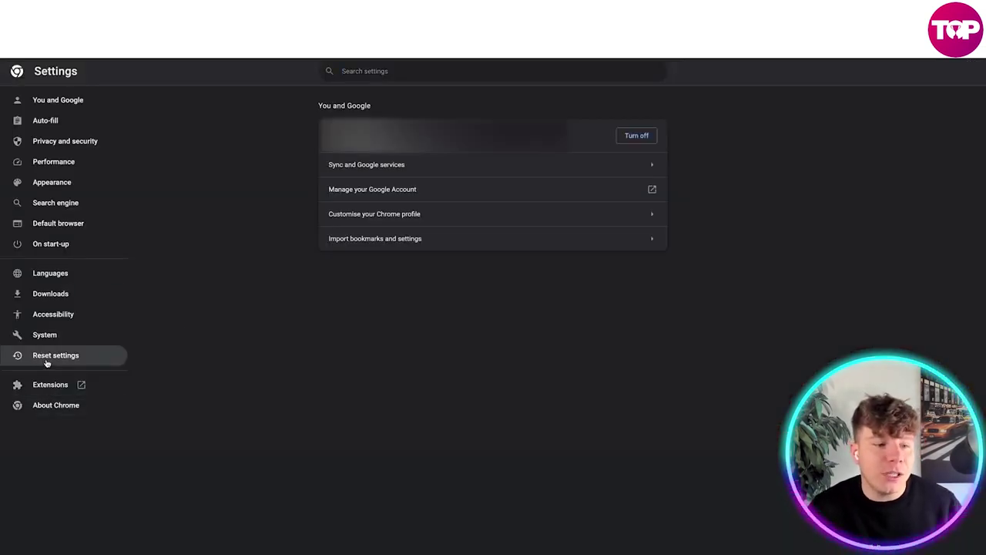
{"action": "left_click", "coordinate": [49, 386]}
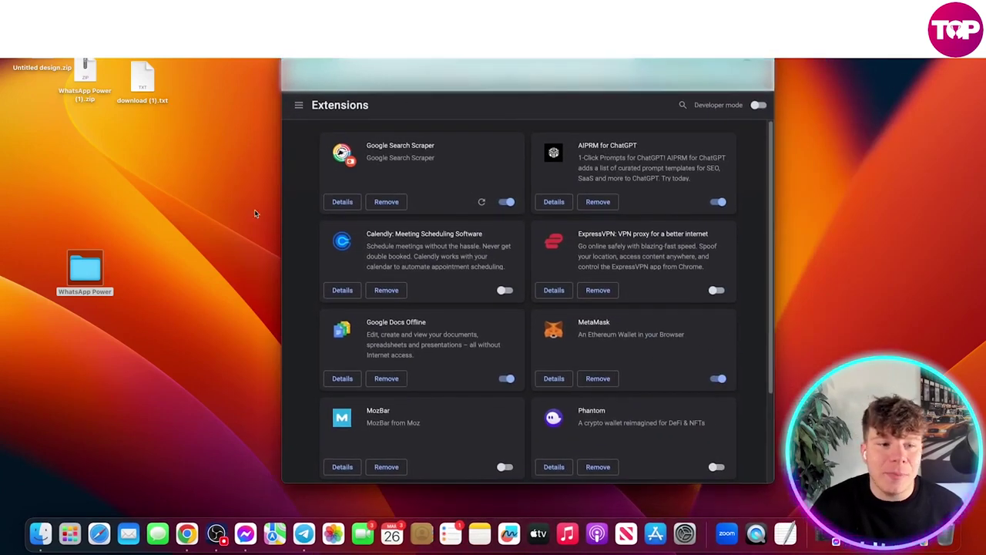
- Enable Developer mode and drop the WhatsApp Power folder in to install extension 0.1.0
{"action": "left_click_drag", "start_coordinate": [82, 268], "coordinate": [294, 263]}
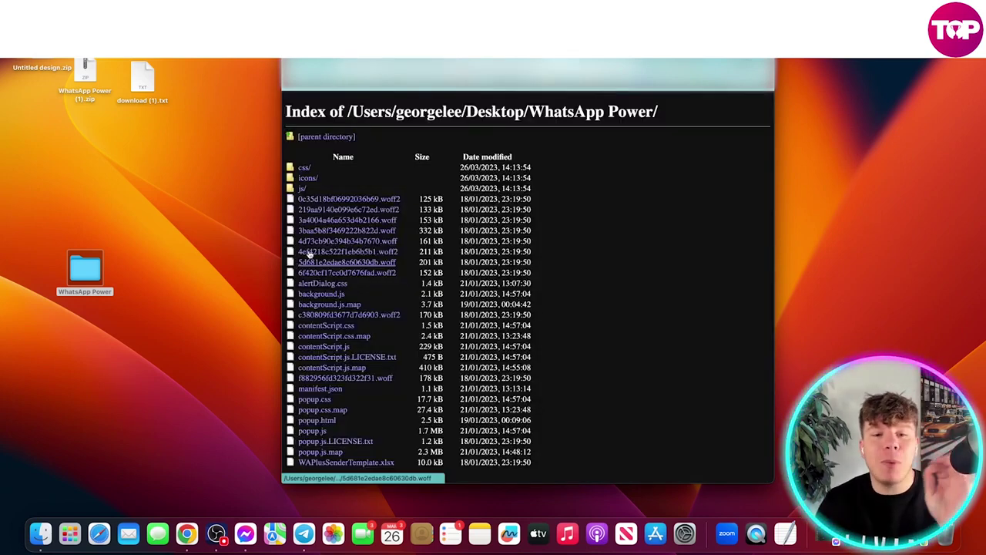
{"action": "key", "text": "super+bracketleft"}
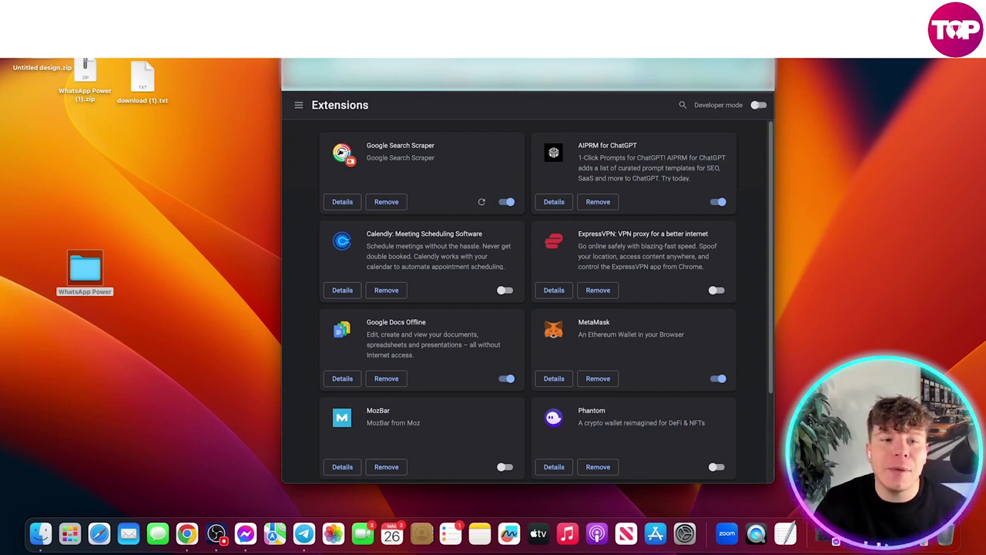
{"action": "left_click", "coordinate": [325, 66]}
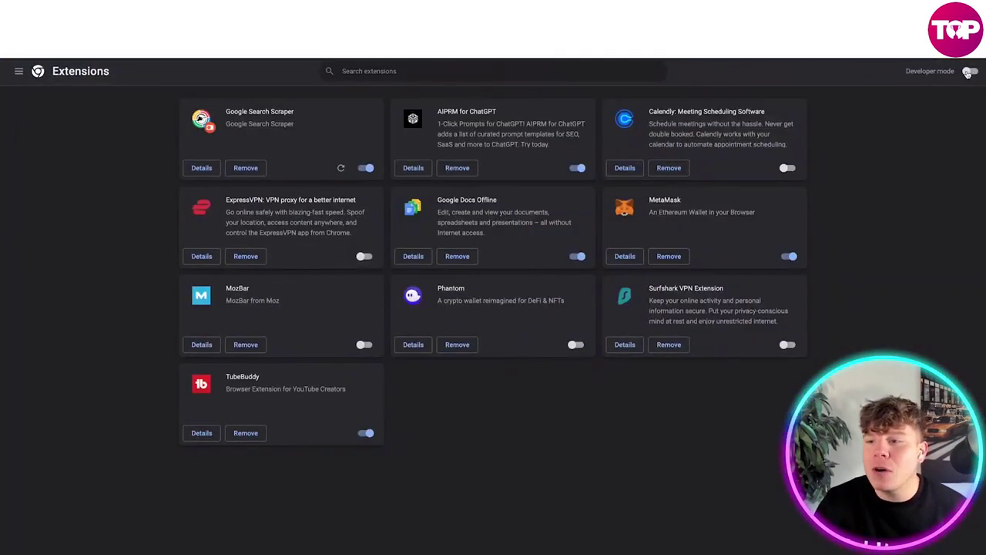
{"action": "left_click", "coordinate": [970, 71]}
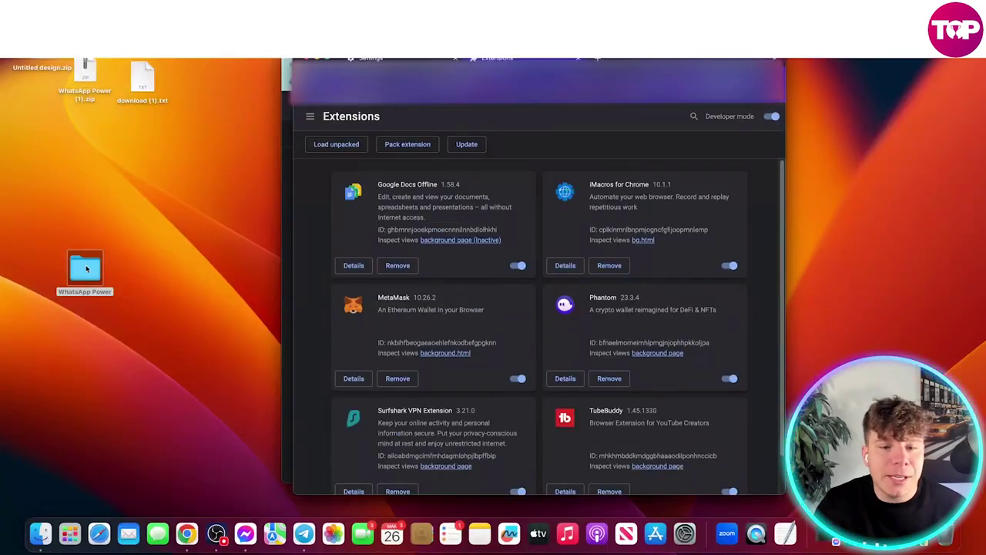
{"action": "left_click_drag", "start_coordinate": [85, 269], "coordinate": [329, 225]}
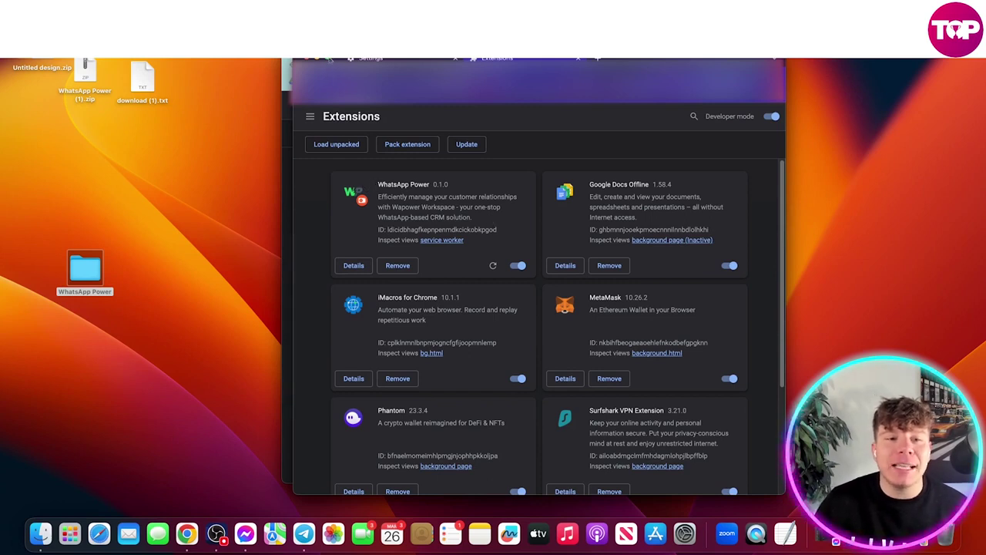
- Make the Extensions window full screen and check WhatsApp Power in the extensions menu
{"action": "key", "text": "ctrl+super+f"}
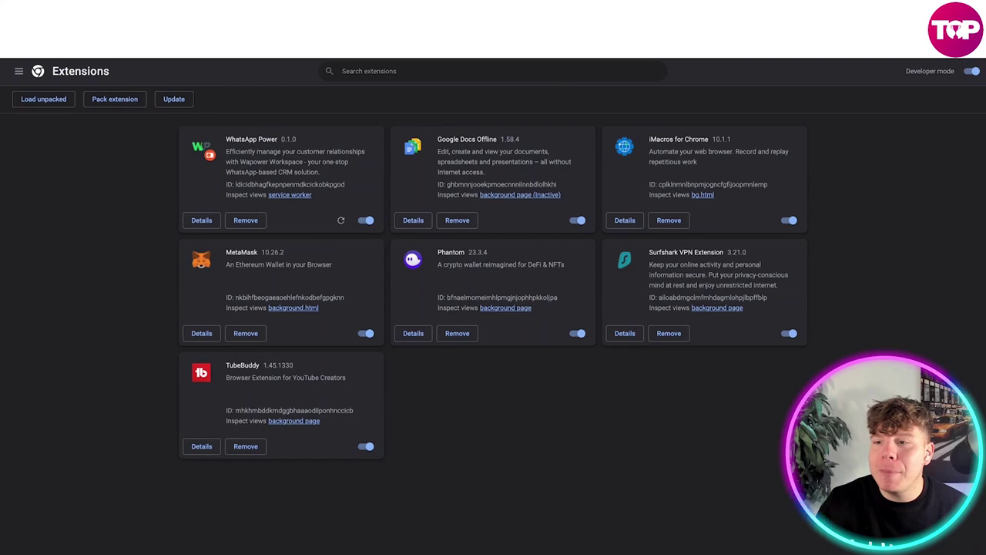
{"action": "left_click", "coordinate": [819, 25]}
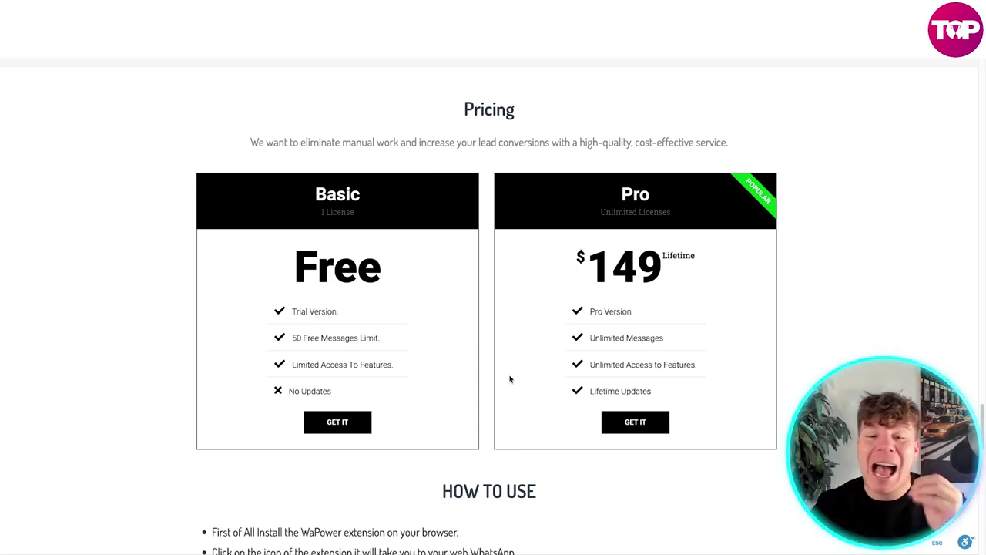
- Start the $149 Pro checkout, apply coupon TDP20, and proceed to payment-method choice
{"action": "left_click", "coordinate": [637, 426]}
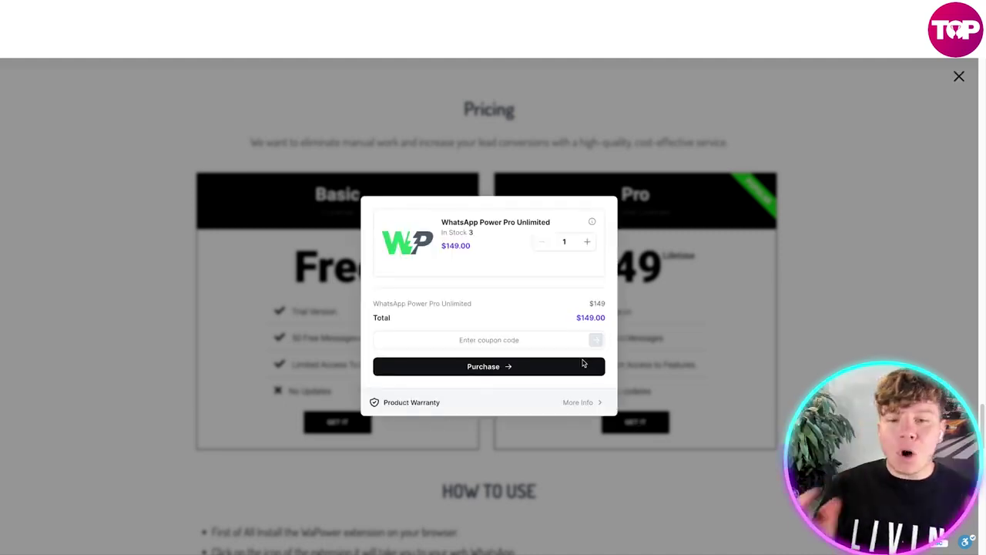
{"action": "left_click", "coordinate": [522, 339]}
{"action": "type", "text": "T"}
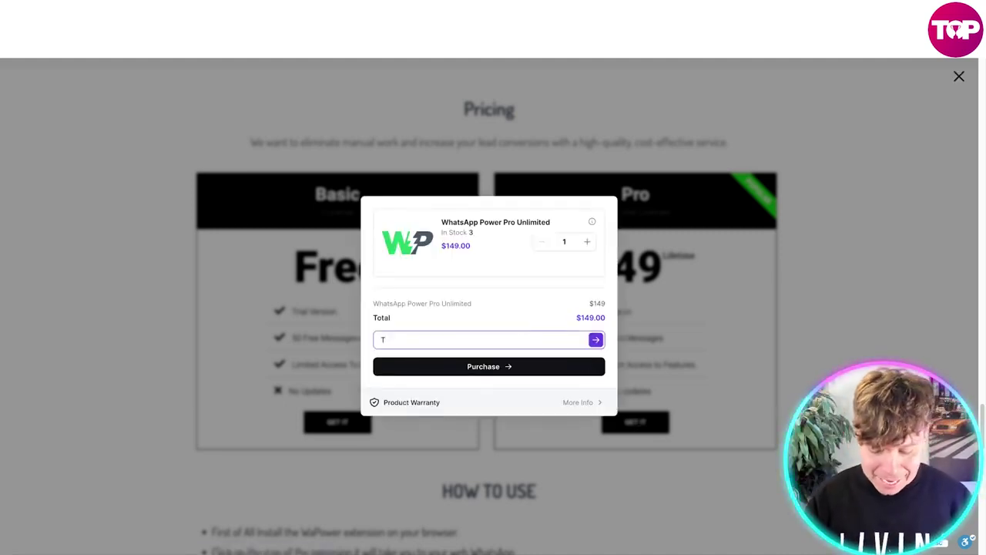
{"action": "type", "text": "DP20"}
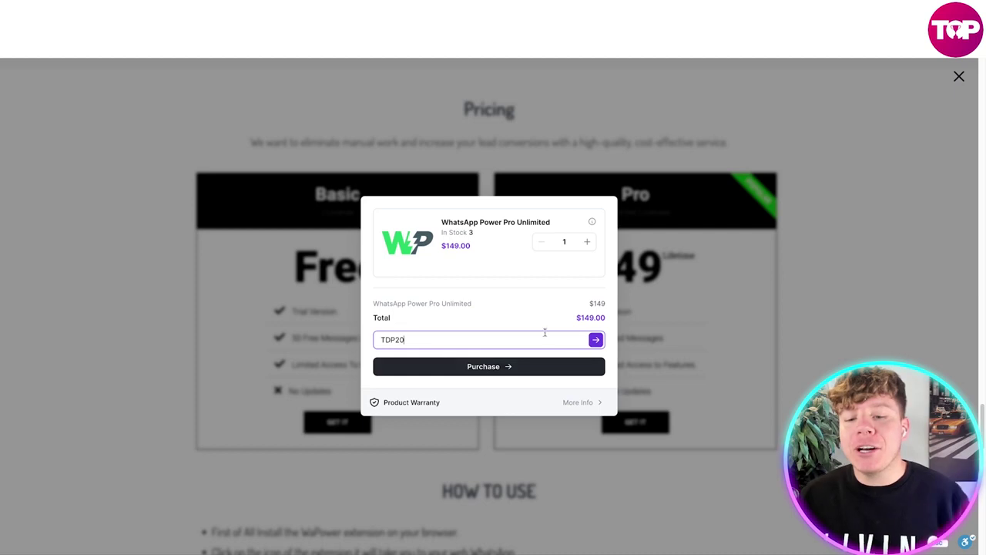
{"action": "left_click", "coordinate": [506, 368]}
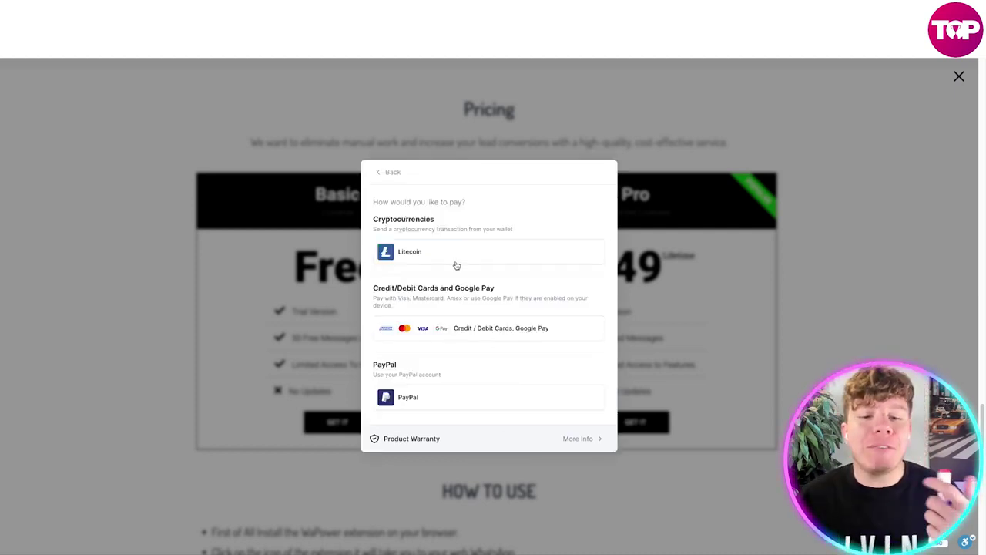